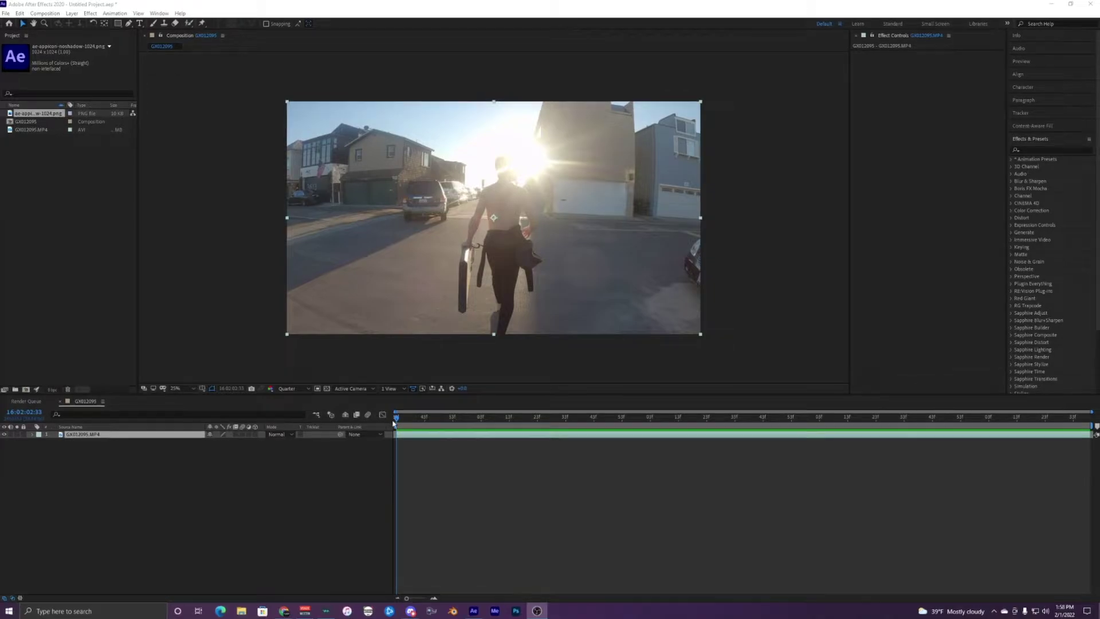
Apply Track Camera to the GX012095.MP4 layer to analyze and solve the footage
click(418, 456)
click(411, 436)
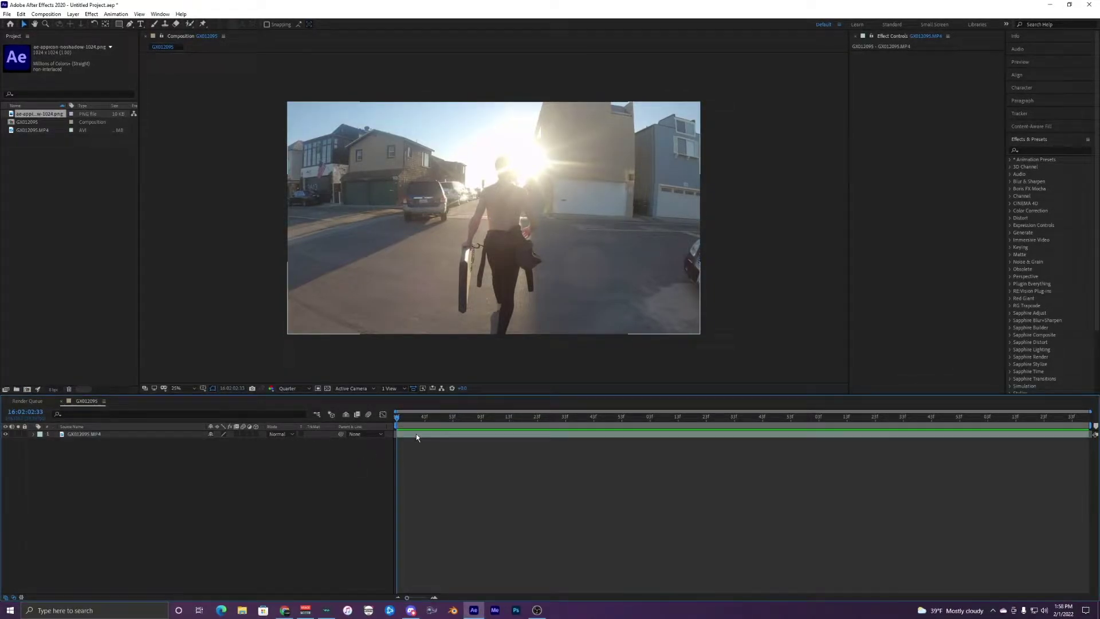
right_click(417, 434)
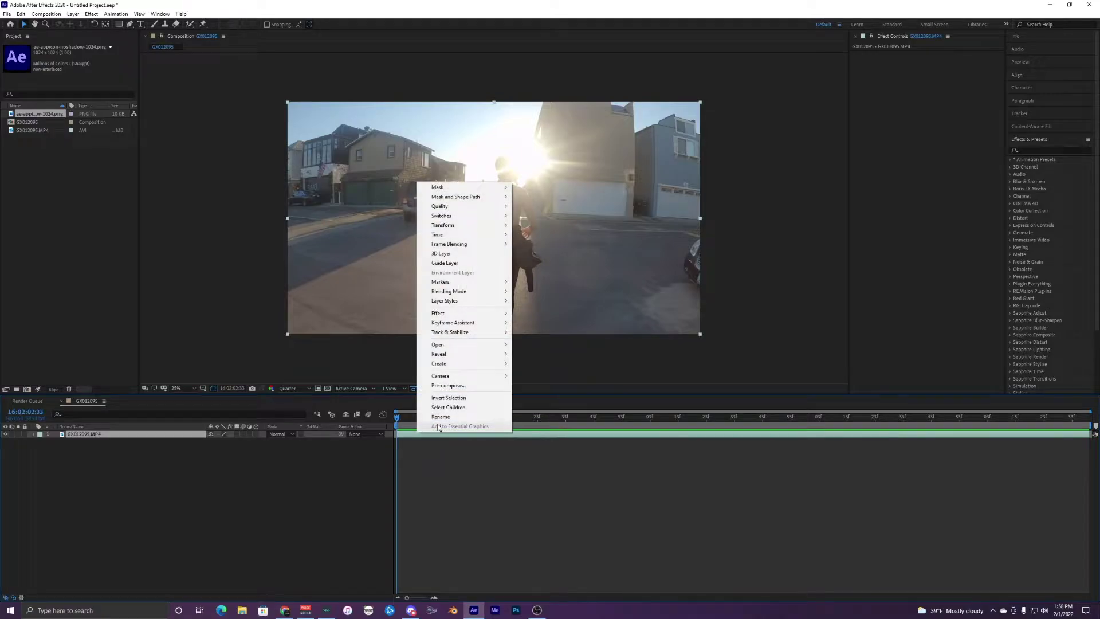
mouse_move(447, 334)
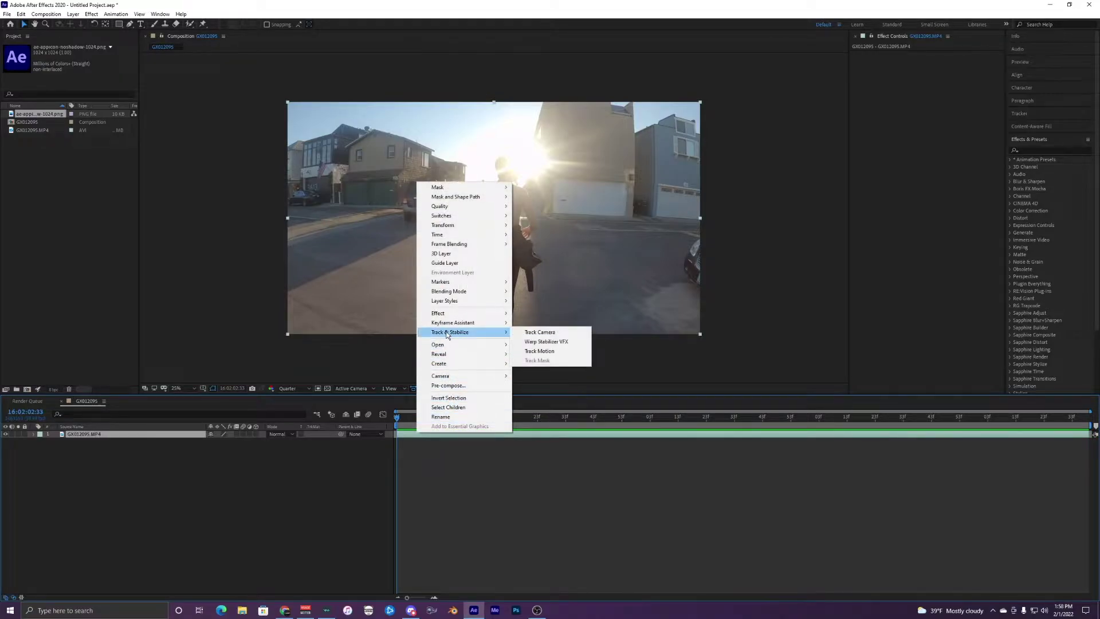
click(543, 335)
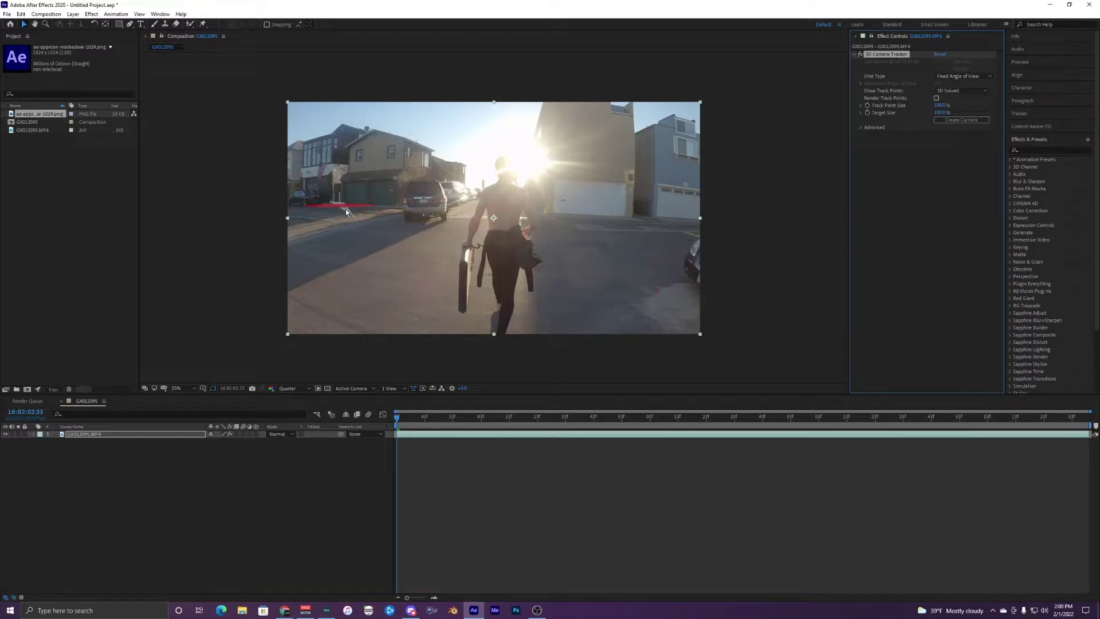
Increase the 3D Camera Tracker's Track Point Size and inspect the track points a few frames into the clip
scroll(347, 212, up, 2)
scroll(401, 232, down, 2)
drag(953, 108, 960, 109)
drag(1000, 110, 922, 116)
mouse_move(404, 413)
mouse_down()
mouse_move(779, 402)
mouse_move(369, 397)
mouse_move(748, 387)
mouse_move(391, 395)
mouse_move(443, 397)
mouse_move(411, 393)
mouse_up()
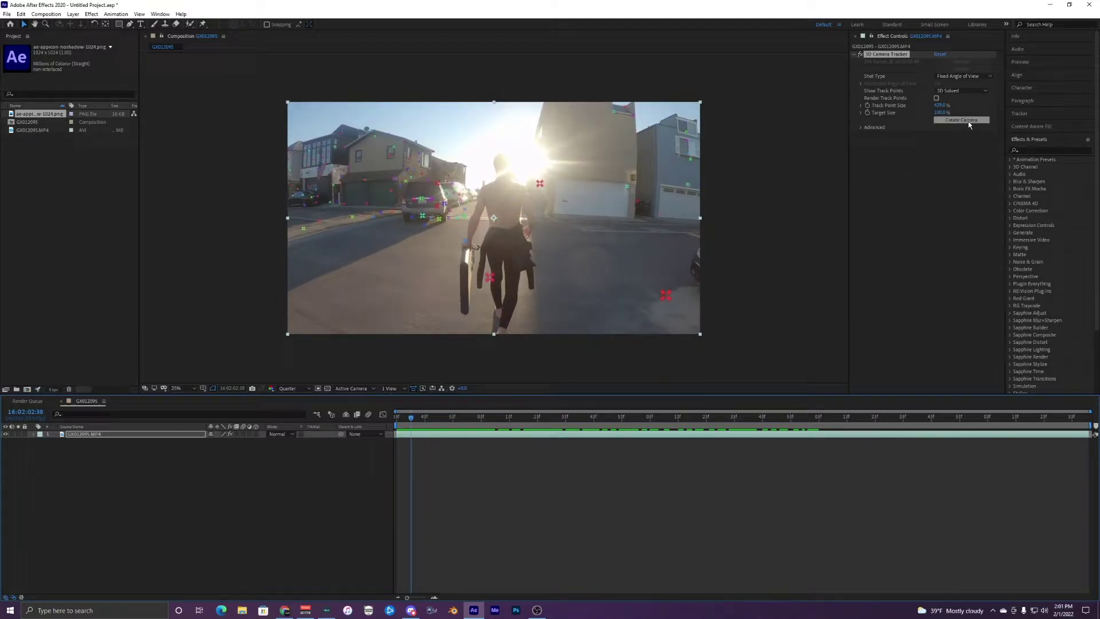
Create a 3D Tracker Camera layer from the solved camera data
click(965, 125)
mouse_move(418, 421)
mouse_down()
mouse_move(396, 421)
mouse_move(412, 420)
mouse_up()
click(424, 434)
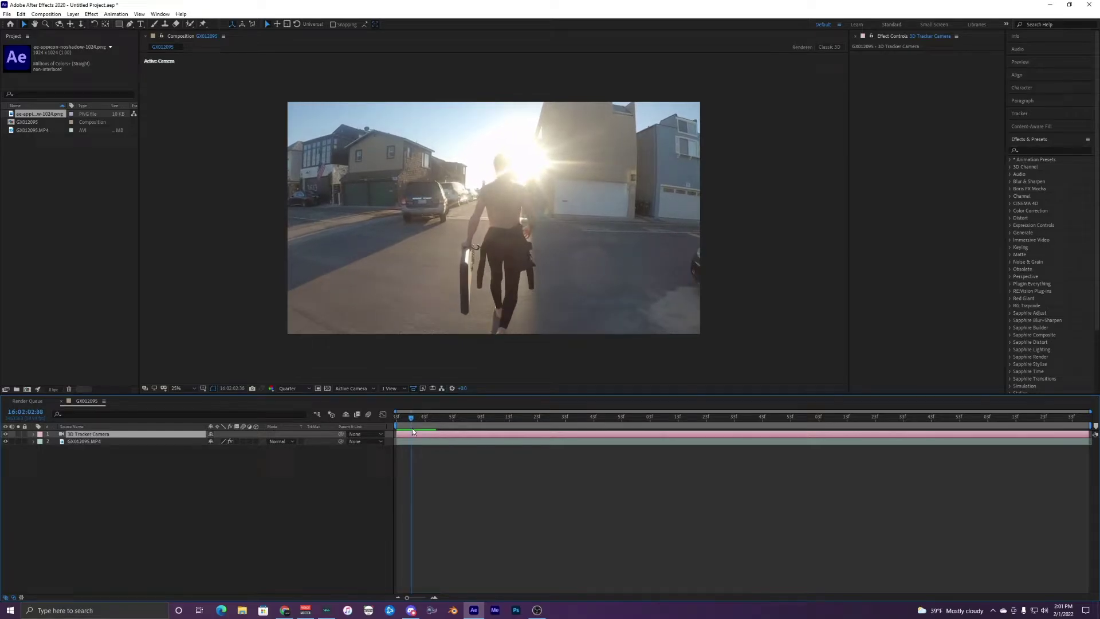
click(413, 441)
click(419, 437)
Add ae-appicon-noshadow-1024.png above the 3D Tracker Camera, make it a 3D layer, and return to the first frame
click(32, 164)
click(28, 116)
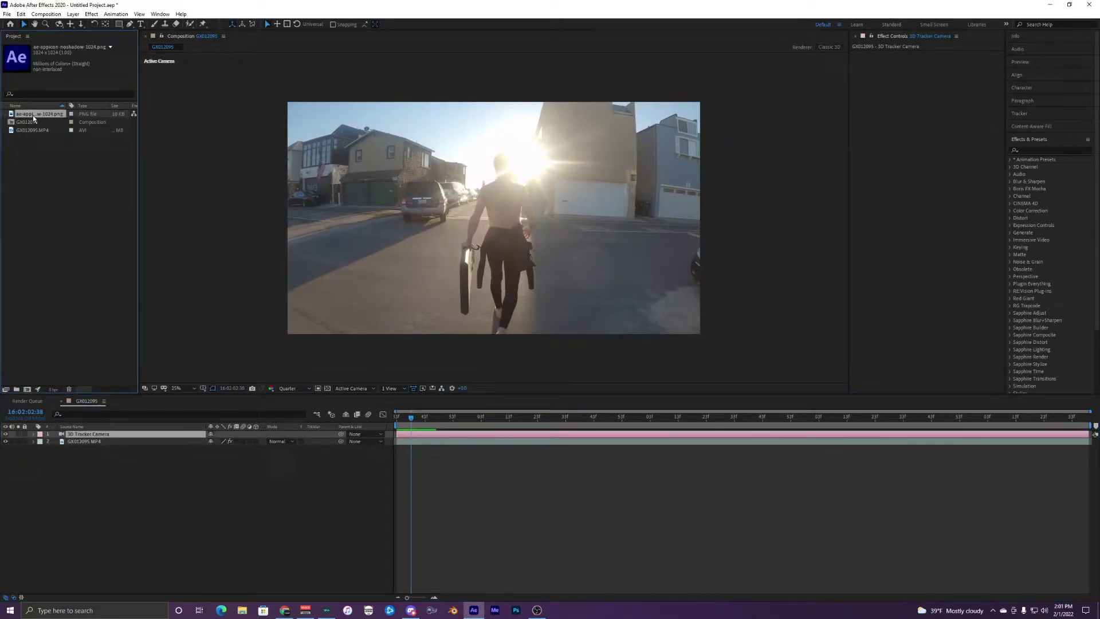
drag(33, 116, 96, 436)
drag(412, 420, 494, 424)
click(482, 449)
click(437, 435)
drag(415, 419, 442, 421)
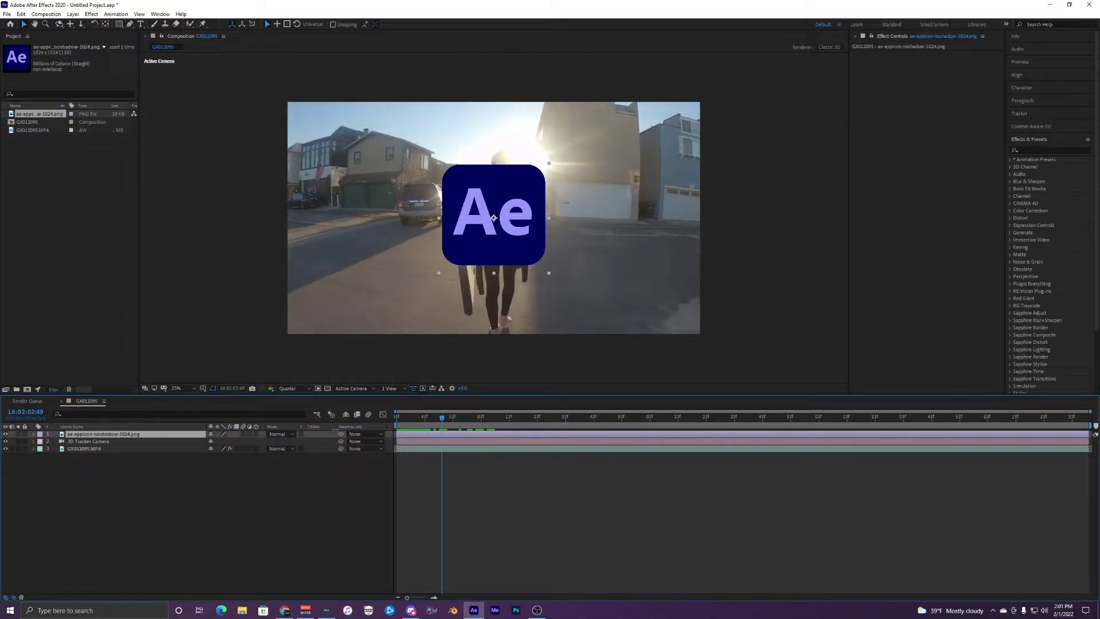
click(256, 434)
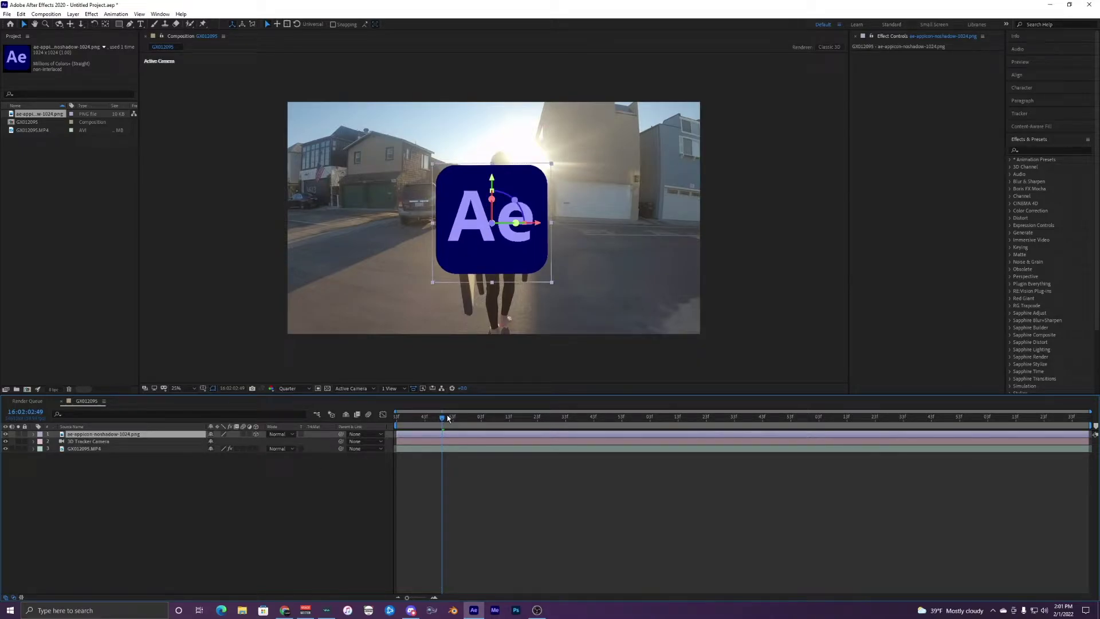
drag(443, 419, 356, 421)
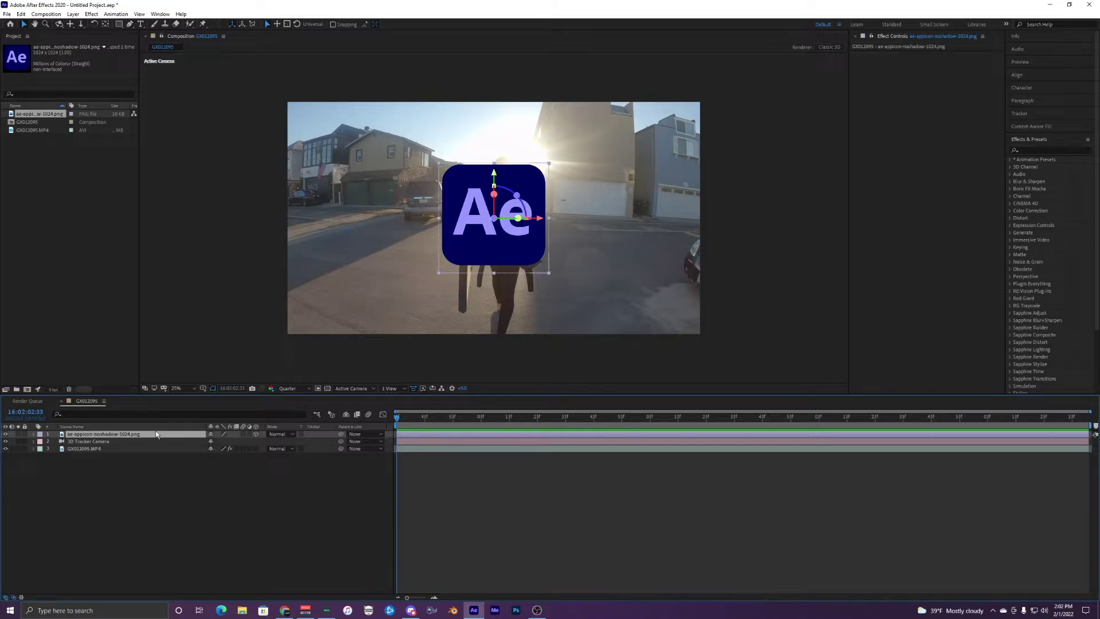
Show the Position and Rotation properties together for the app icon layer
key(p)
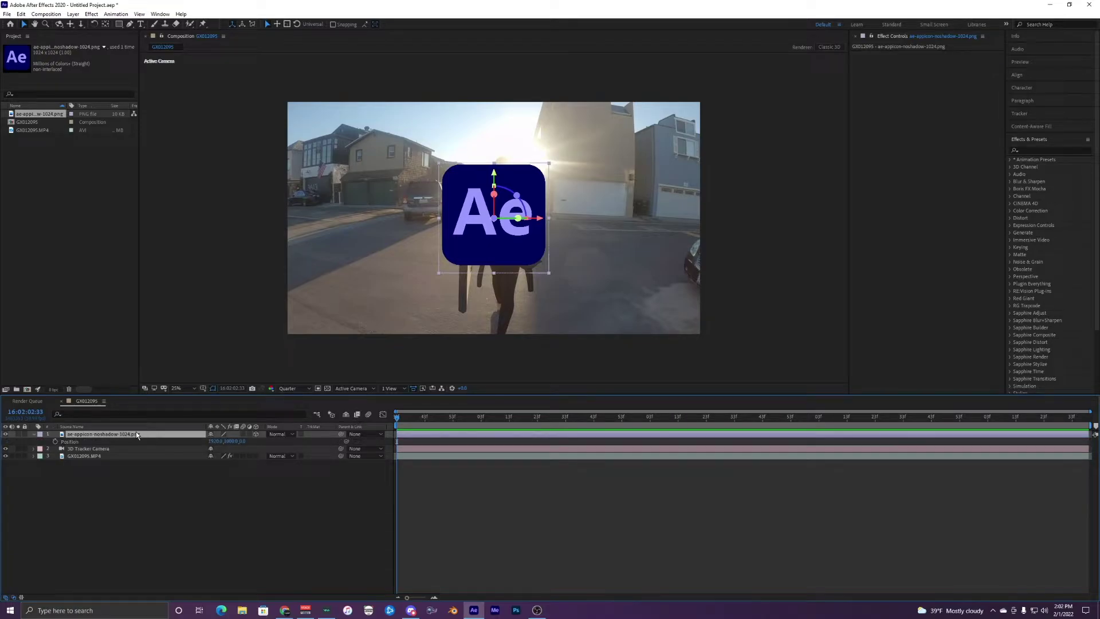
click(127, 473)
click(114, 435)
click(121, 476)
click(126, 434)
key(shift+r)
click(140, 511)
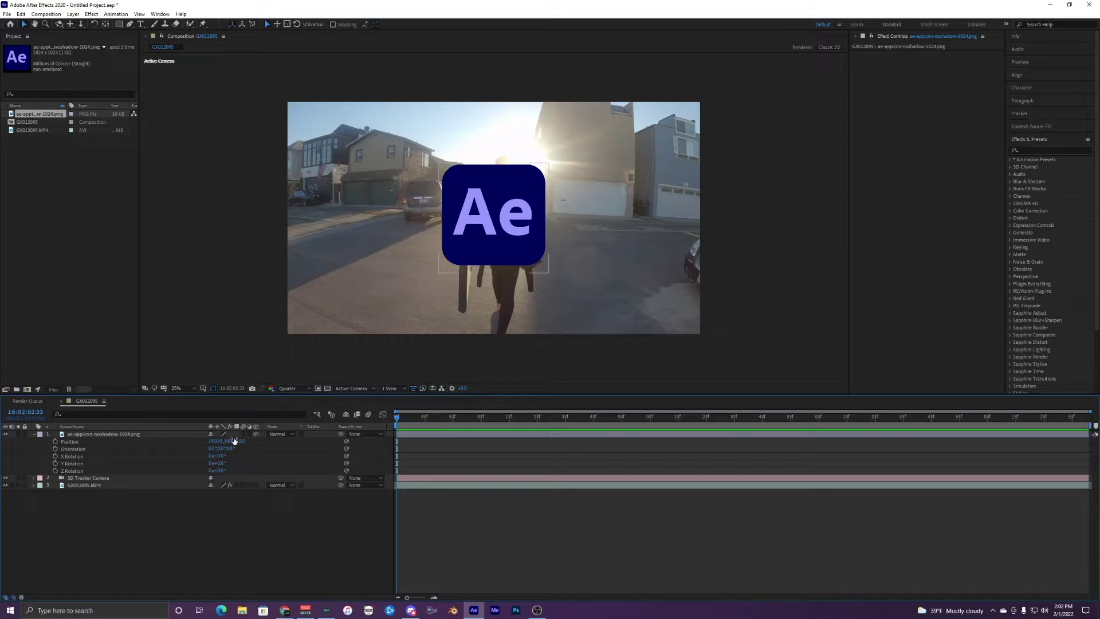
Move the app icon sideways off the surfer to the parked car side of the street and push it deeper into the scene
drag(234, 440, 908, 391)
drag(246, 441, 40, 443)
drag(400, 419, 509, 412)
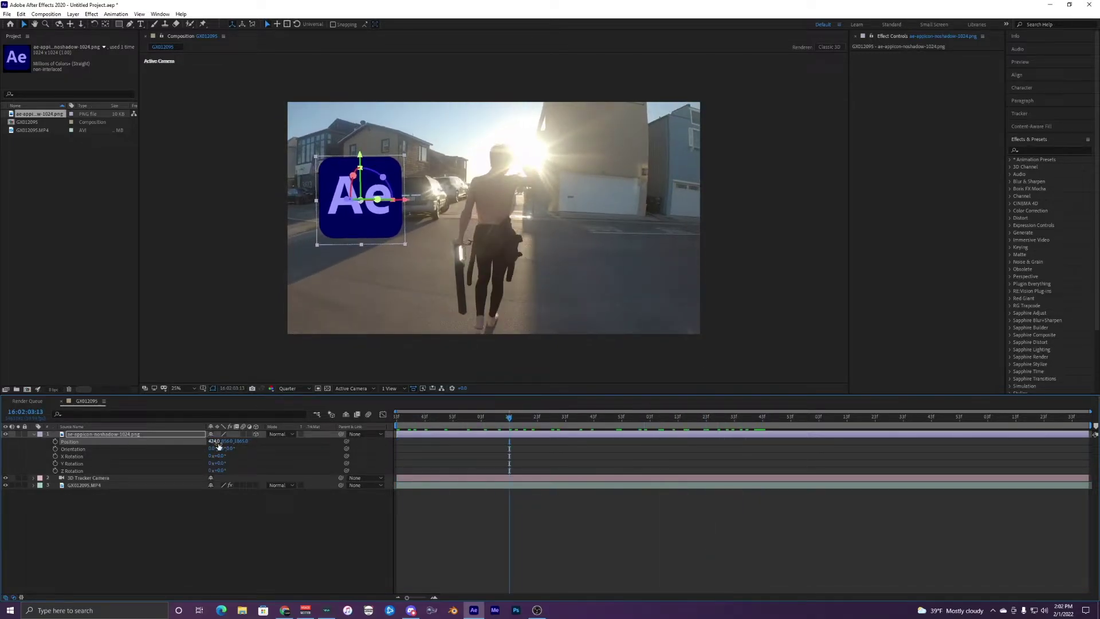
Turn the app icon's Y orientation to 334° and fine-tune its position in front of the houses
mouse_move(231, 448)
mouse_down()
mouse_move(277, 449)
mouse_move(214, 448)
mouse_move(235, 441)
mouse_move(223, 441)
mouse_up()
key(ctrl+z)
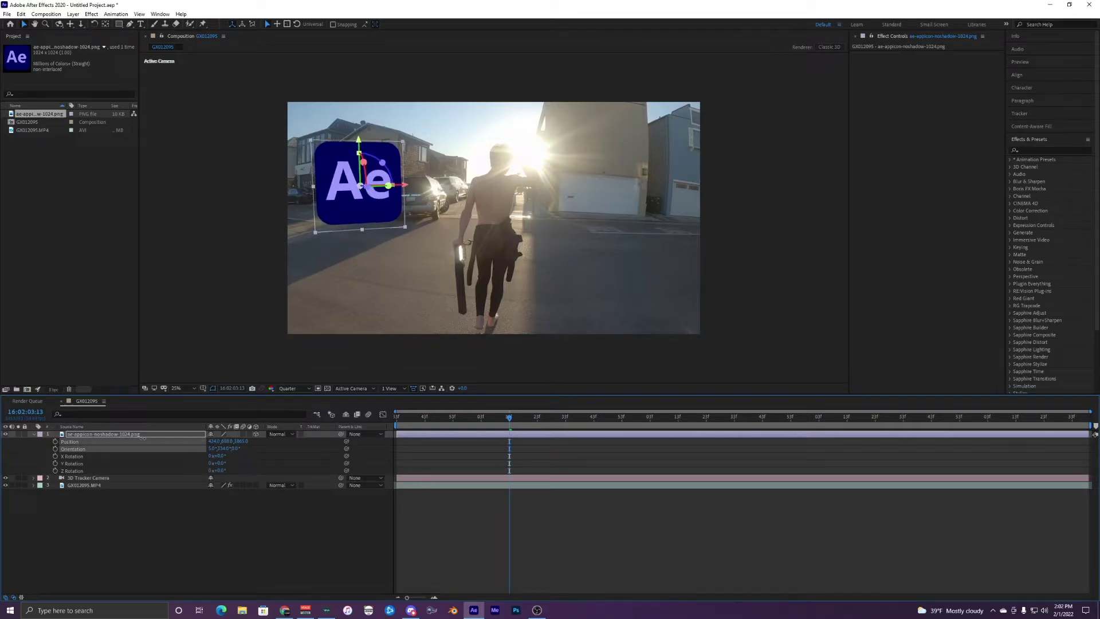
drag(133, 438, 228, 443)
Play the composition from the first frame to check how the app icon follows the footage
key(Home)
click(430, 540)
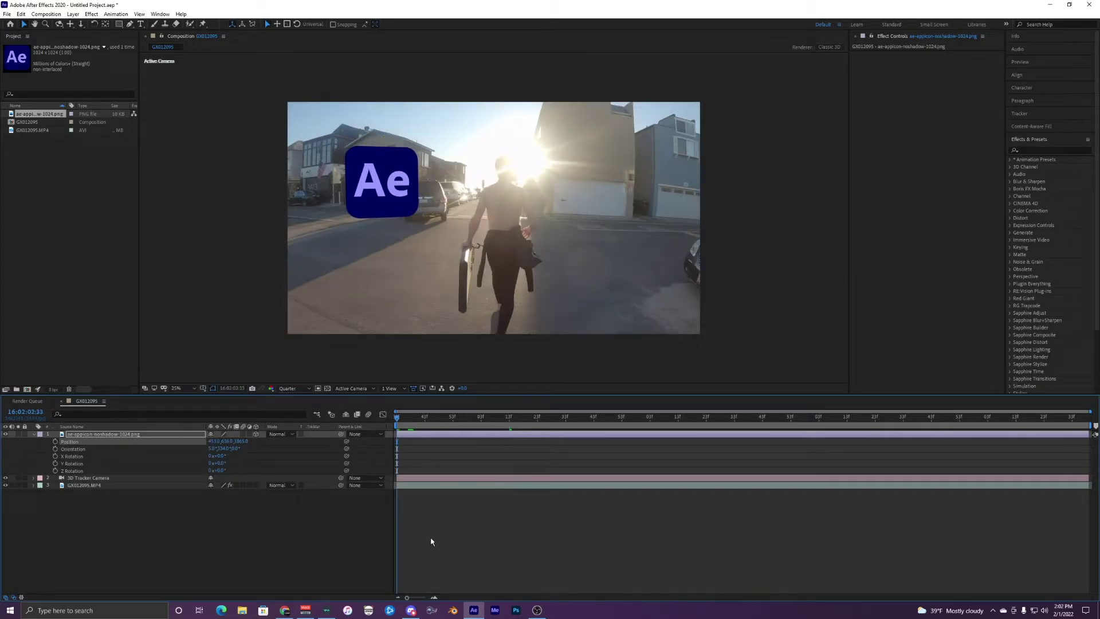
key(space)
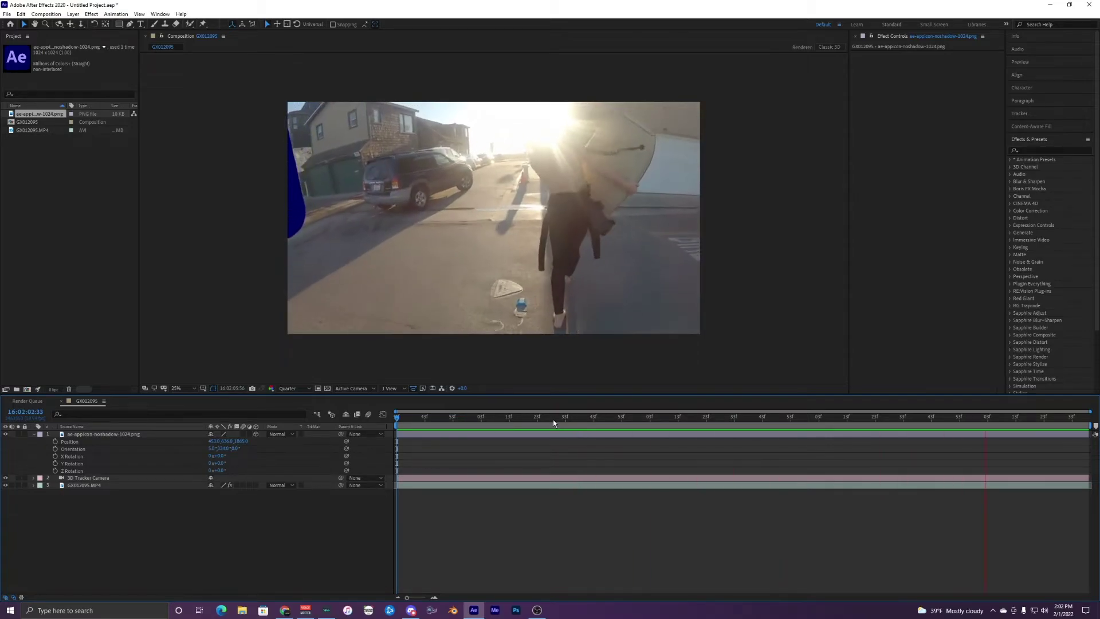
drag(414, 418, 422, 417)
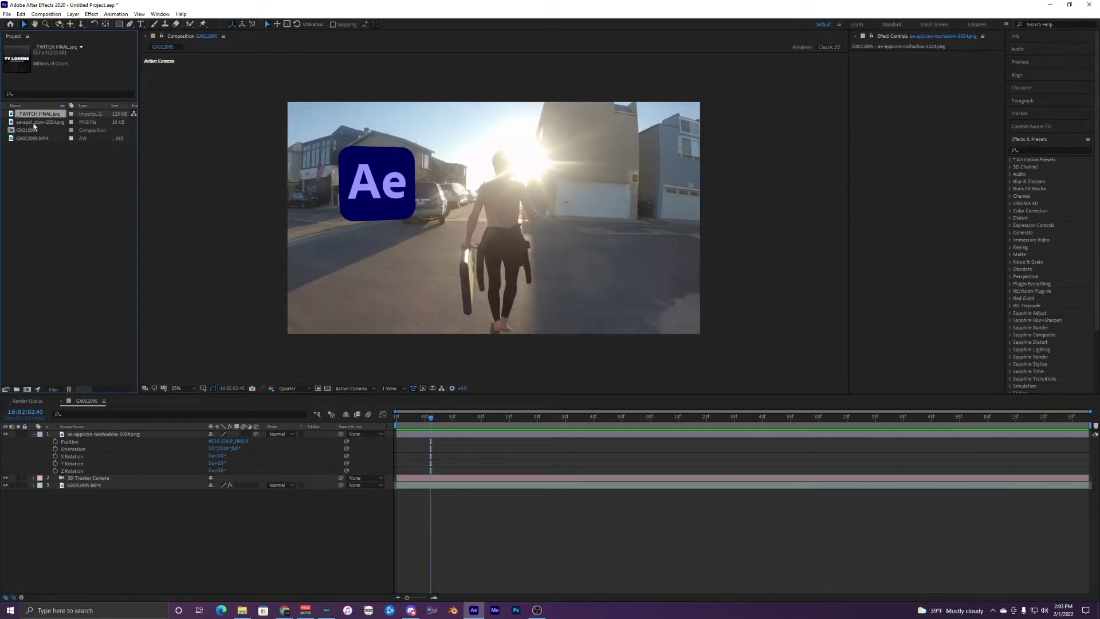
Add _TWITCH FINAL.jpg as the topmost layer of the composition and make it a 3D layer
drag(44, 118, 101, 435)
drag(423, 419, 450, 419)
click(255, 434)
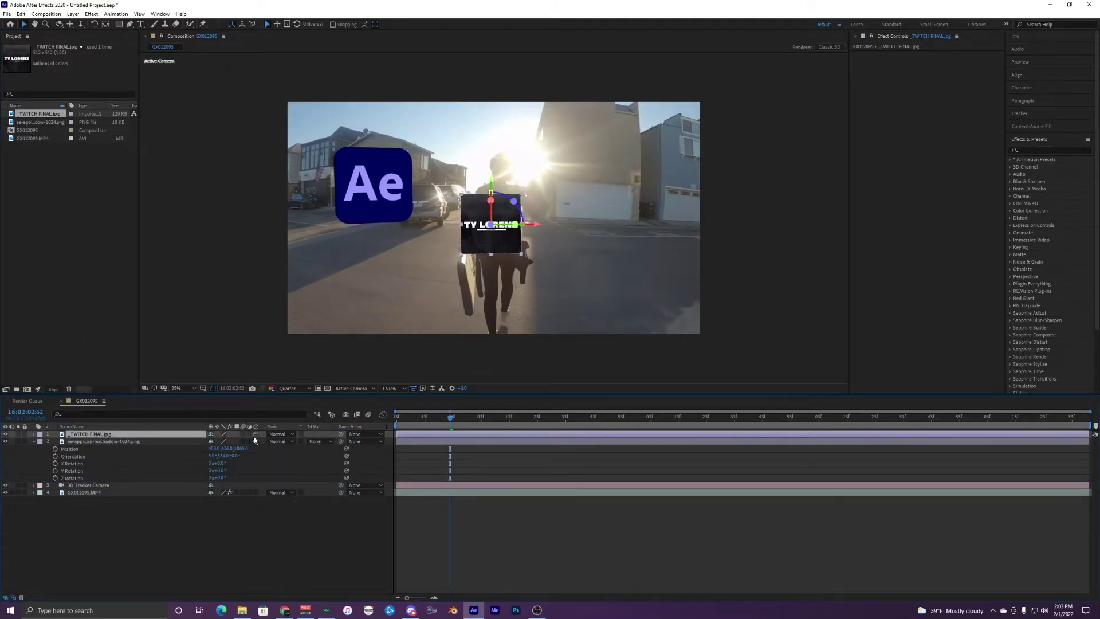
mouse_move(426, 420)
mouse_down()
mouse_move(413, 419)
mouse_move(489, 420)
mouse_move(417, 420)
mouse_up()
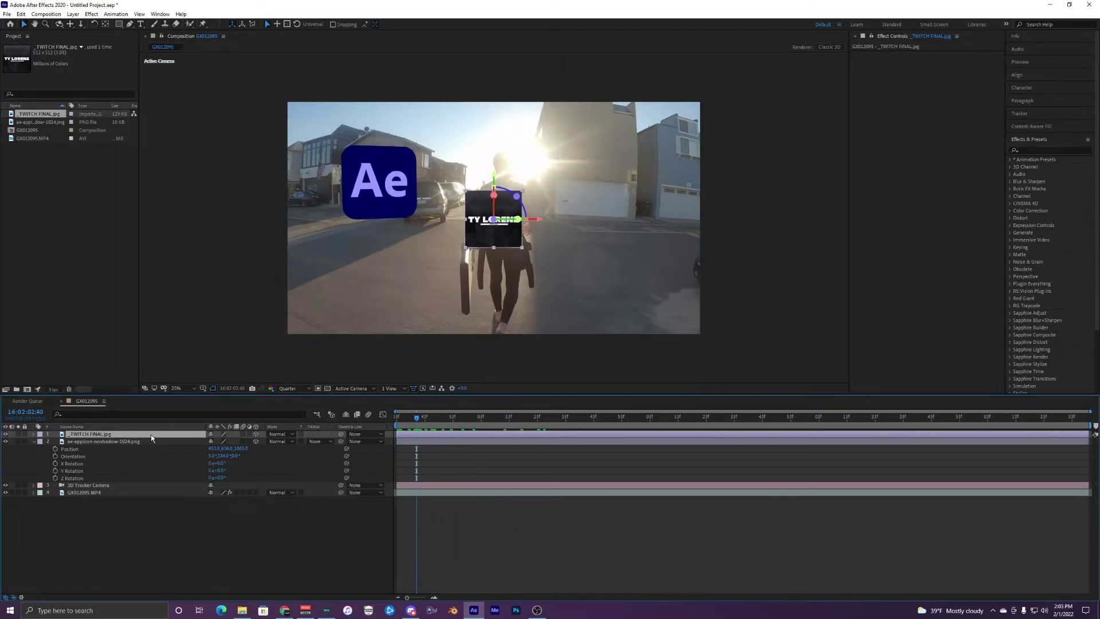
Show the _TWITCH FINAL.jpg layer's Position and Rotation properties, then move it to the garage side of the street and closer to the camera
key(p)
key(shift+r)
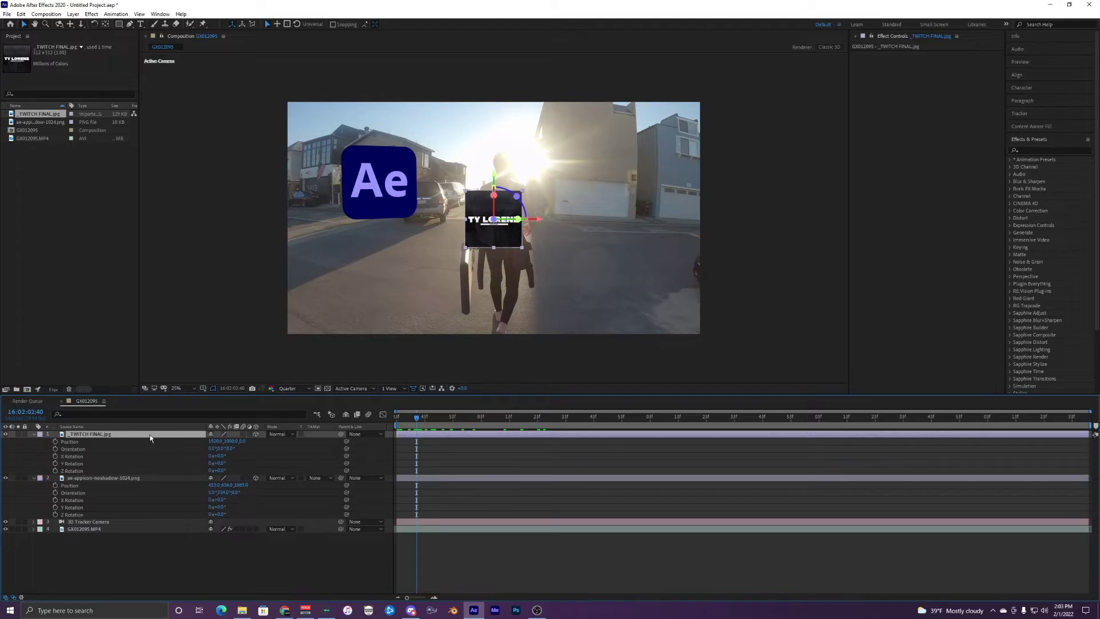
drag(215, 441, 426, 427)
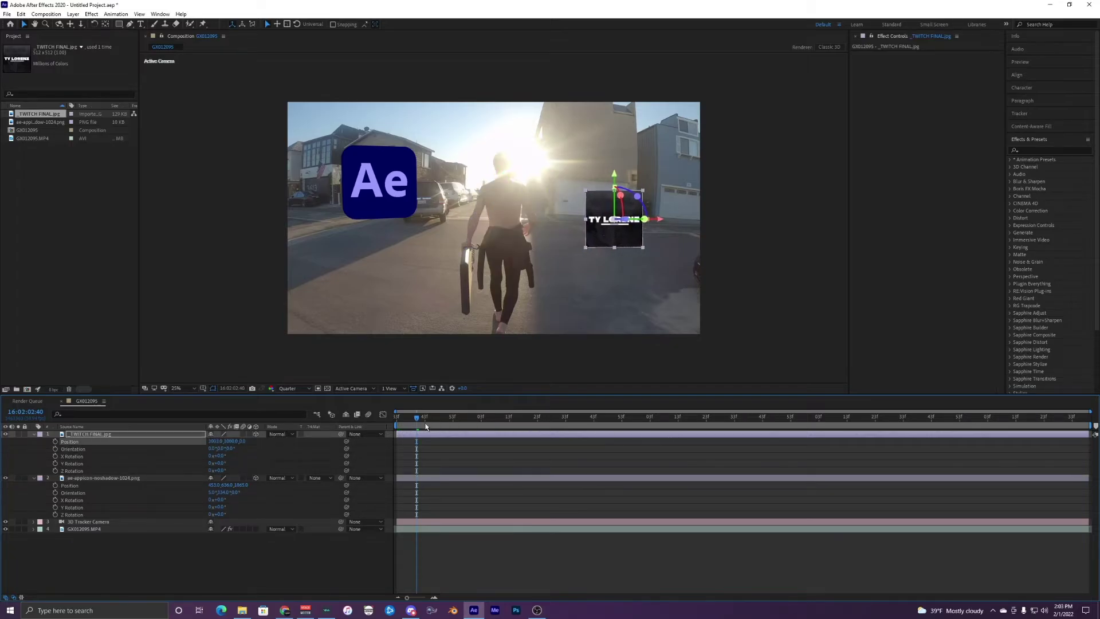
drag(239, 445, 132, 444)
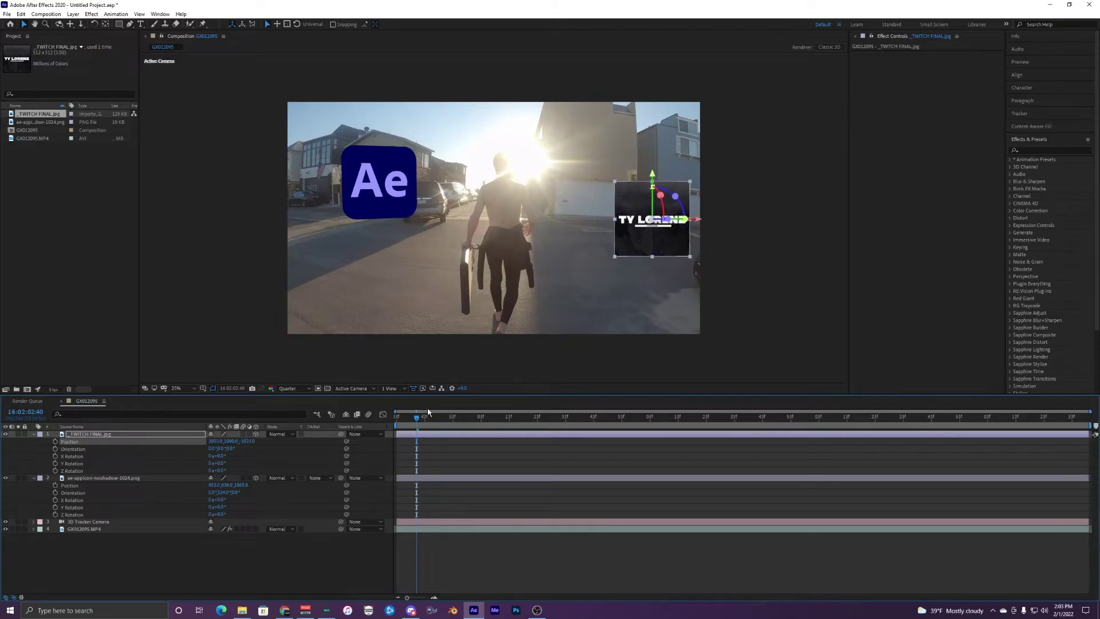
drag(417, 418, 599, 444)
Shift the _TWITCH FINAL.jpg layer back toward the surfer, adjust its orientation, and show its Scale property
drag(212, 449, 145, 450)
key(ctrl+z)
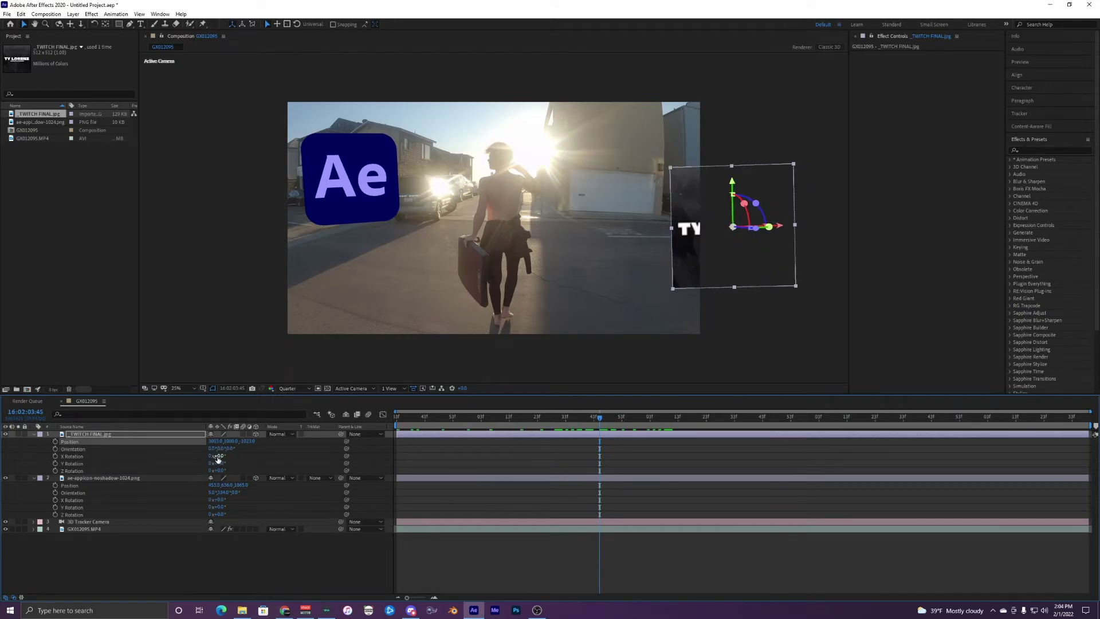
drag(231, 441, 45, 441)
mouse_move(221, 449)
mouse_down()
mouse_move(207, 451)
mouse_move(255, 452)
mouse_move(228, 442)
mouse_move(253, 441)
mouse_move(205, 443)
mouse_move(255, 446)
mouse_move(227, 446)
mouse_up()
key(s)
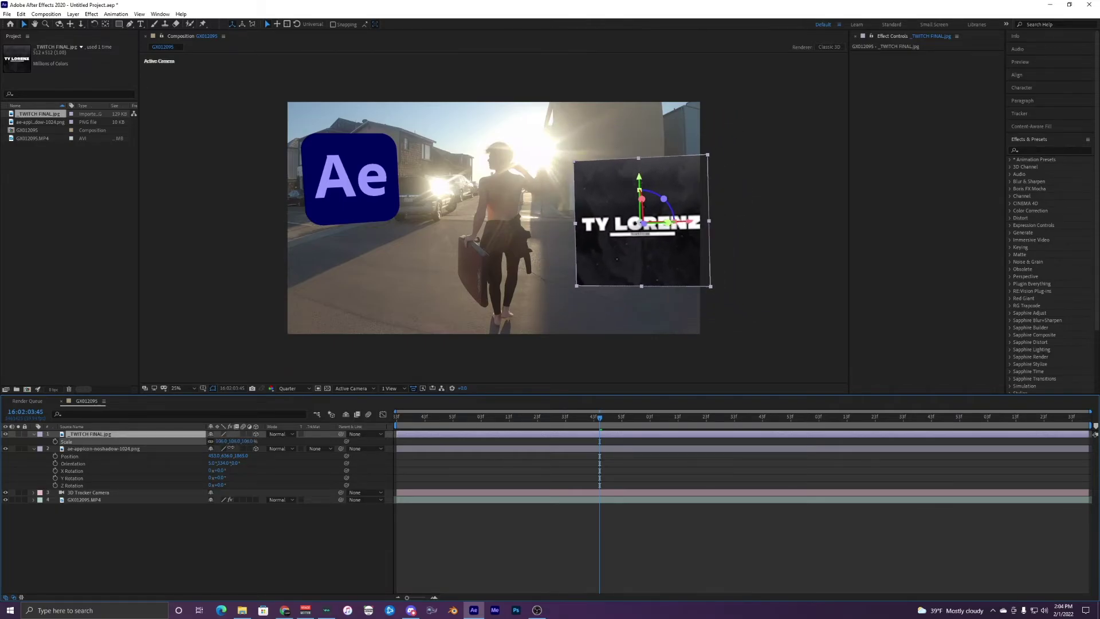
Play the composition from the first frame to check both images against the tracked camera motion
key(Home)
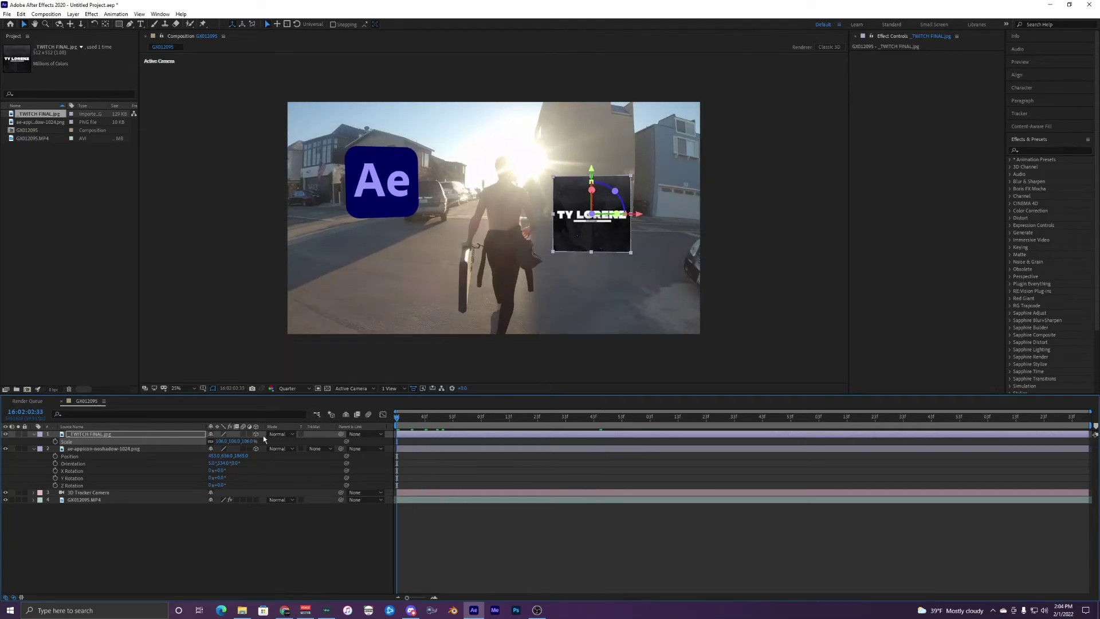
key(space)
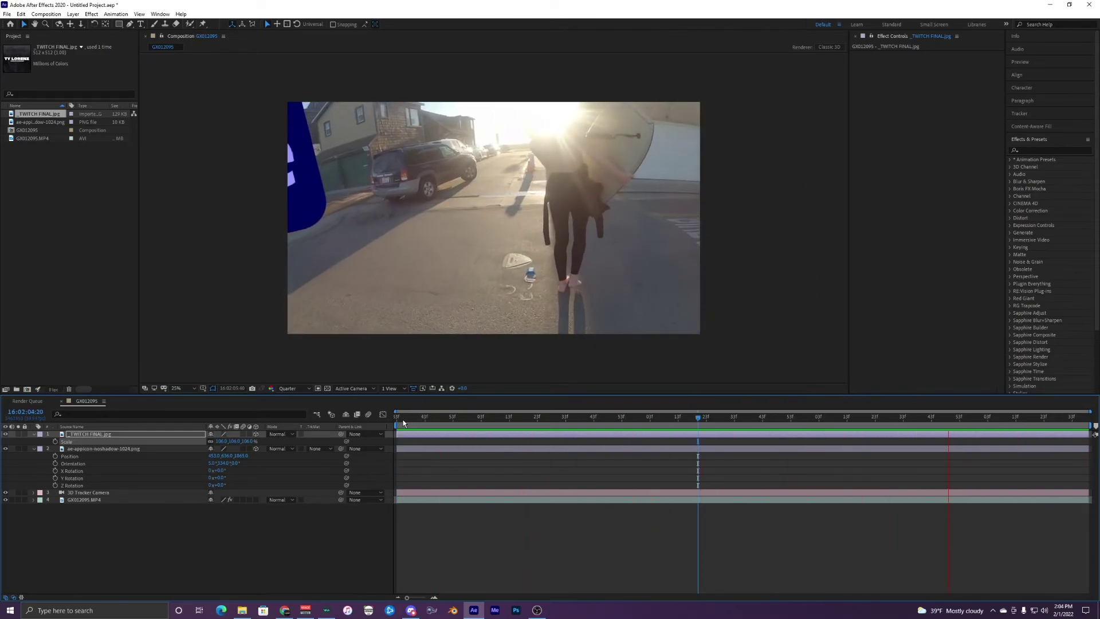
click(430, 413)
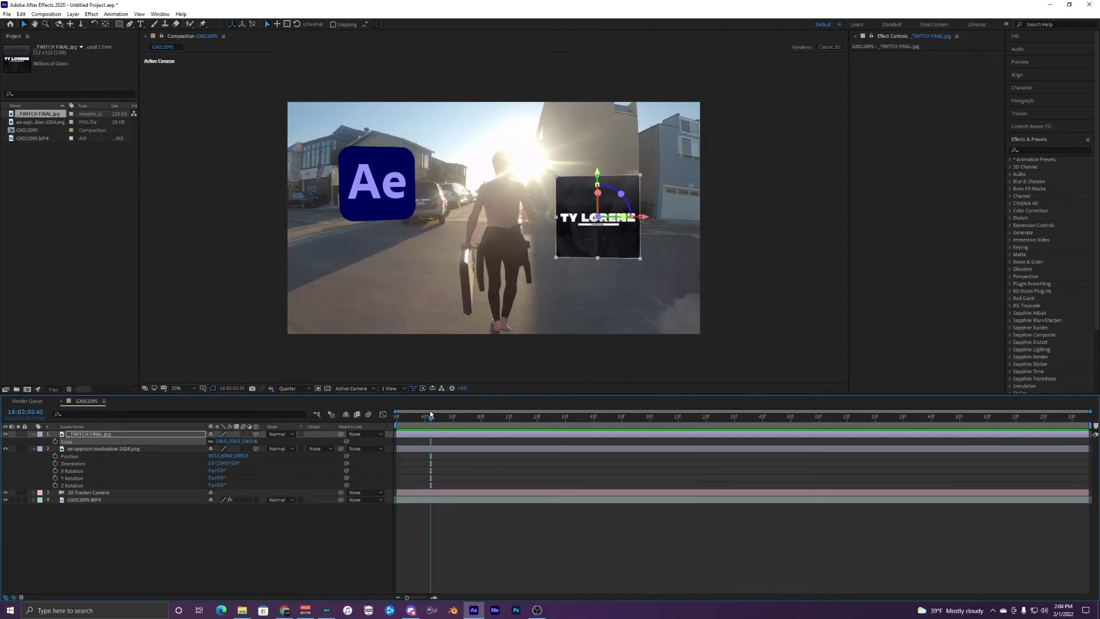